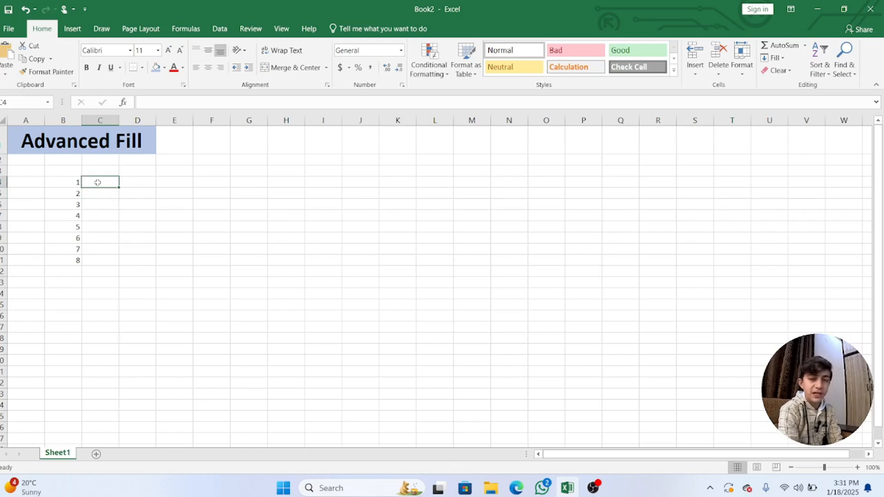
Enter 1 and 2 in D4:D5 and extend the number series down to 12 in D15
click(145, 184)
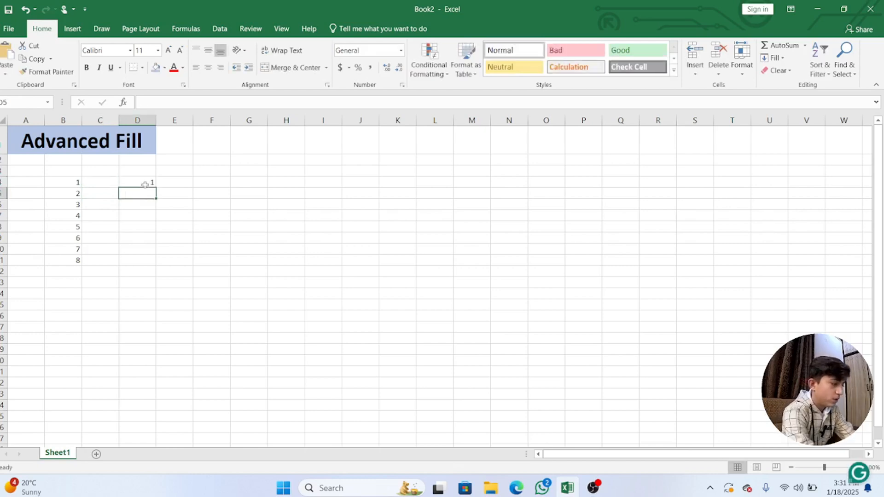
text(1)
key(Return)
text(2)
drag(147, 181, 145, 193)
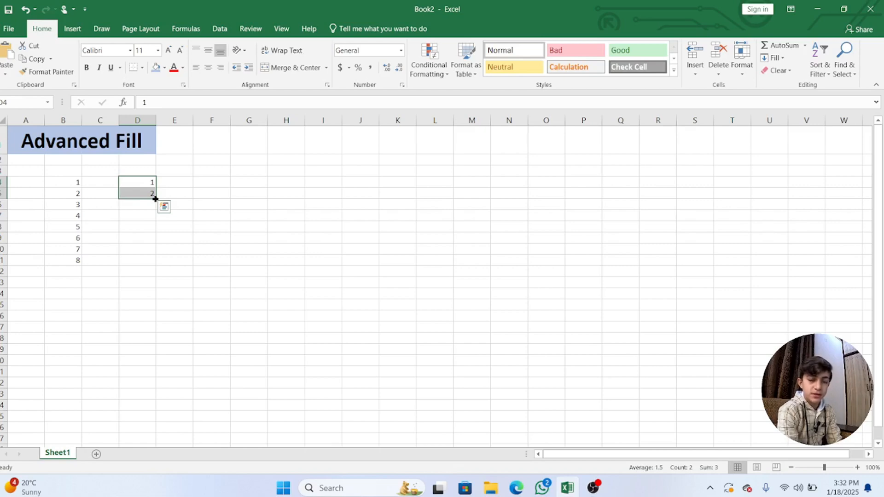
drag(155, 199, 157, 312)
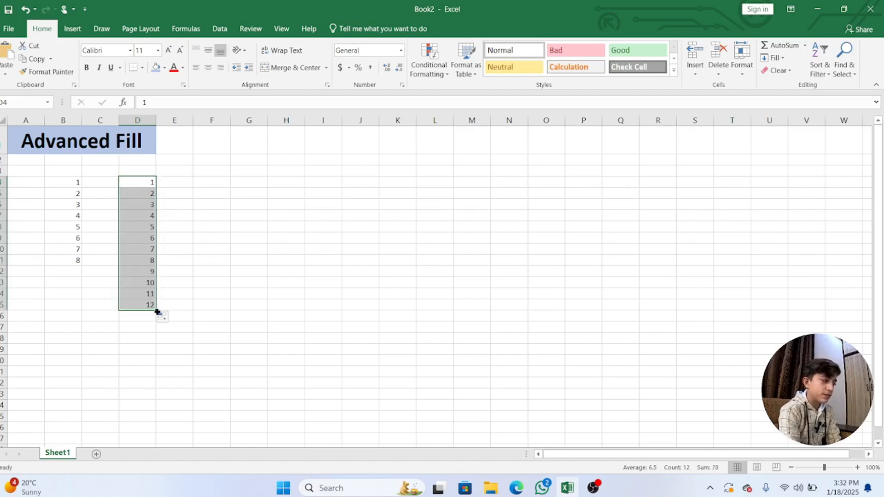
click(181, 302)
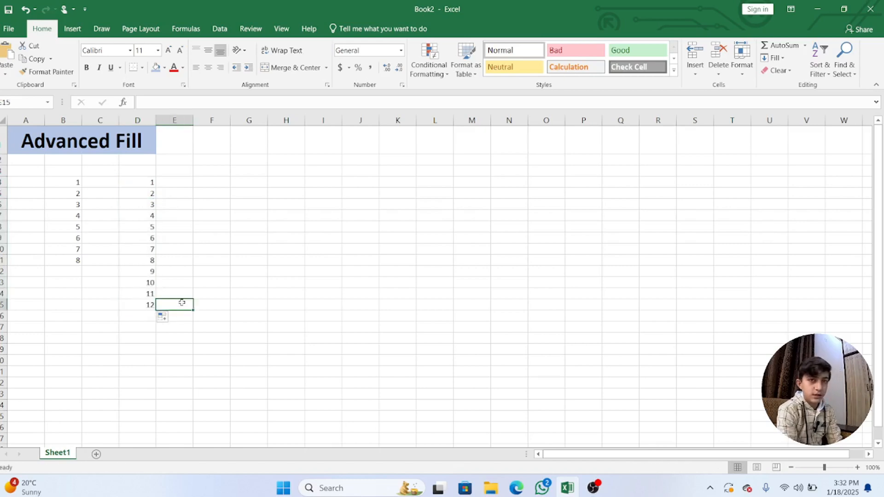
Enter 1 in G4 and fill that single value down the column to G14
click(186, 191)
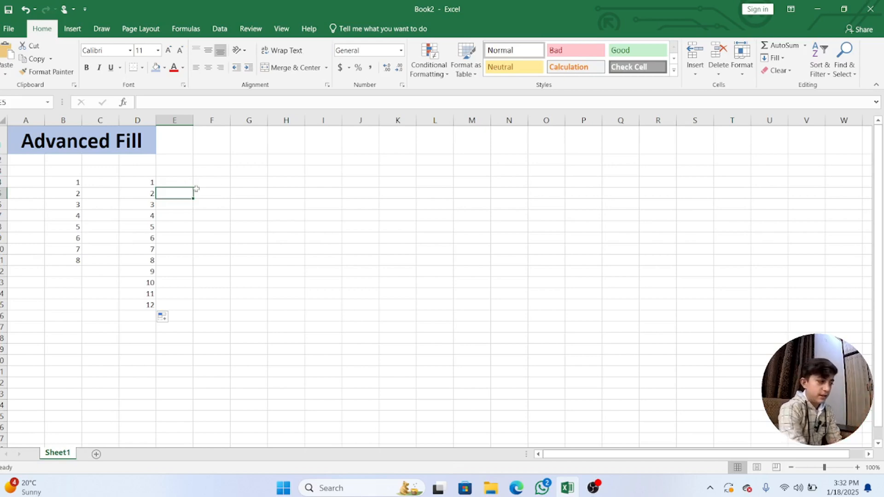
click(249, 181)
text(1)
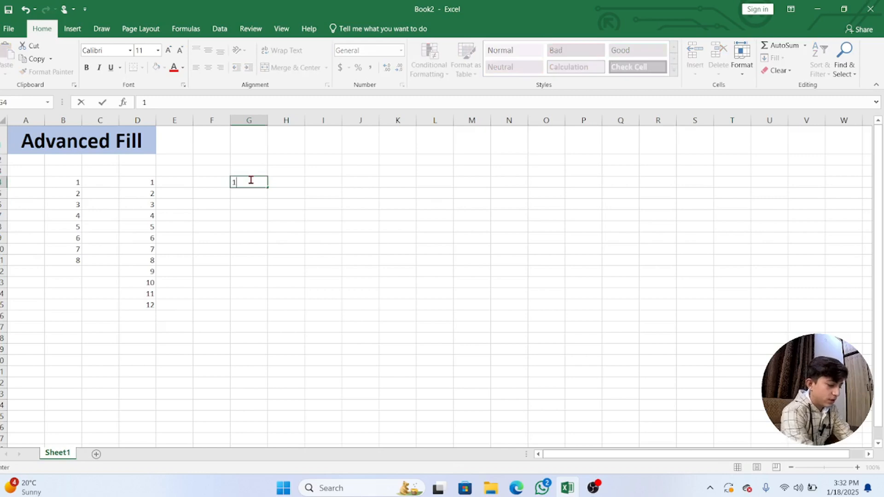
key(Return)
click(260, 184)
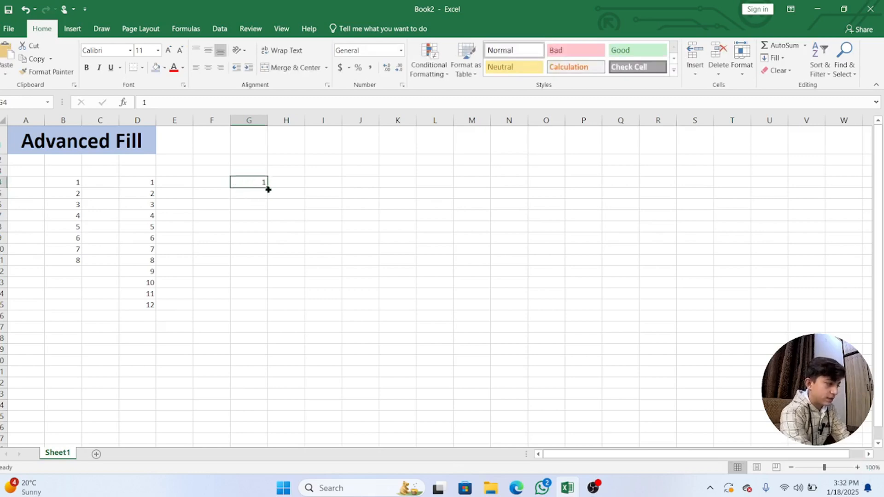
drag(267, 187, 271, 299)
click(297, 302)
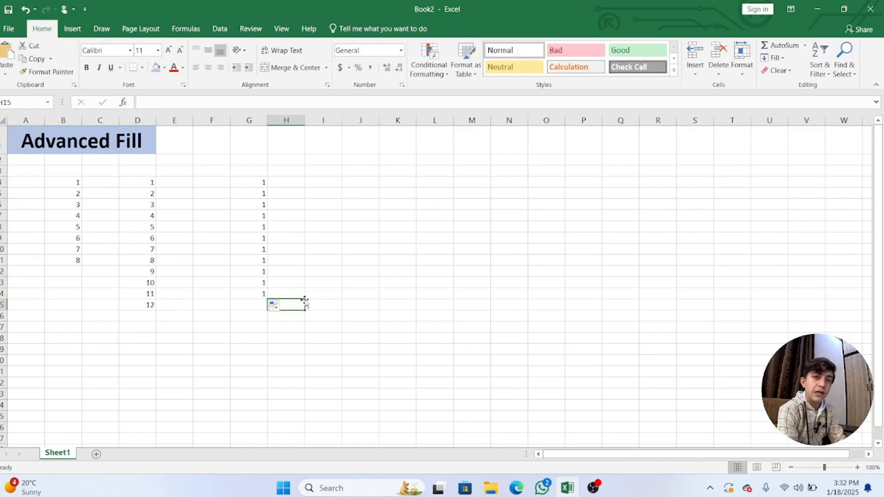
Enter 1 and 2 in H4:H5 and extend the series down to H14
click(288, 183)
text(1)
key(Return)
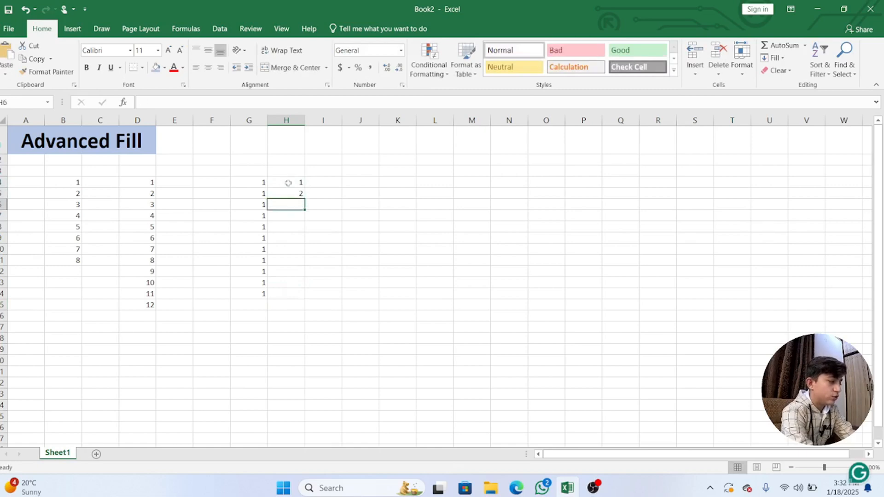
text(2)
key(Return)
drag(293, 182, 306, 293)
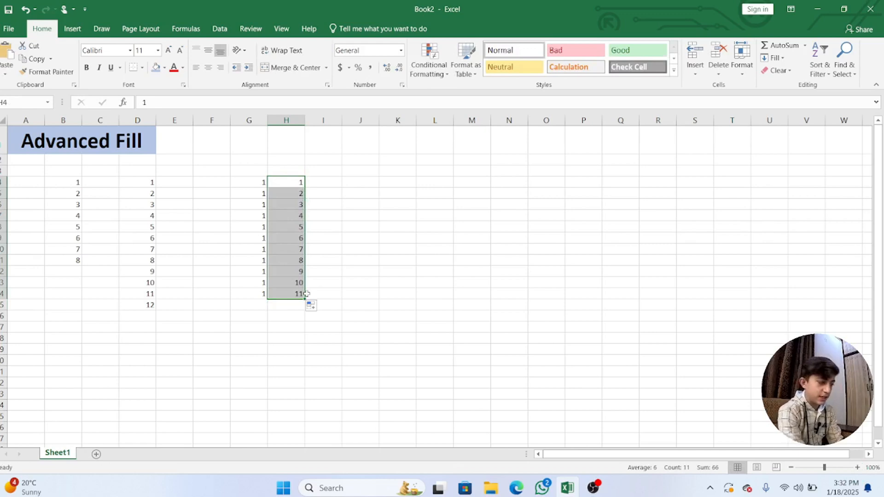
Enter 2 and 4 in M4:M5 and extend the even-number series down to 24 in M15
click(467, 184)
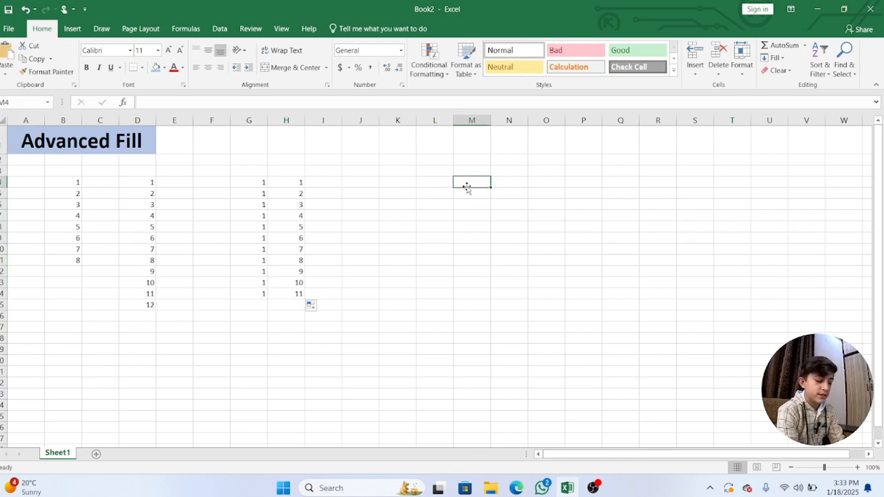
text(2)
key(Return)
text(4)
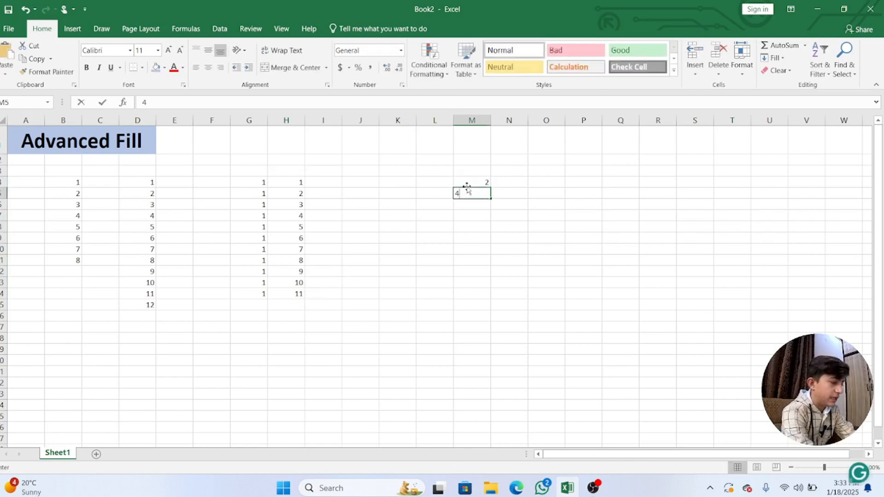
key(Return)
click(467, 188)
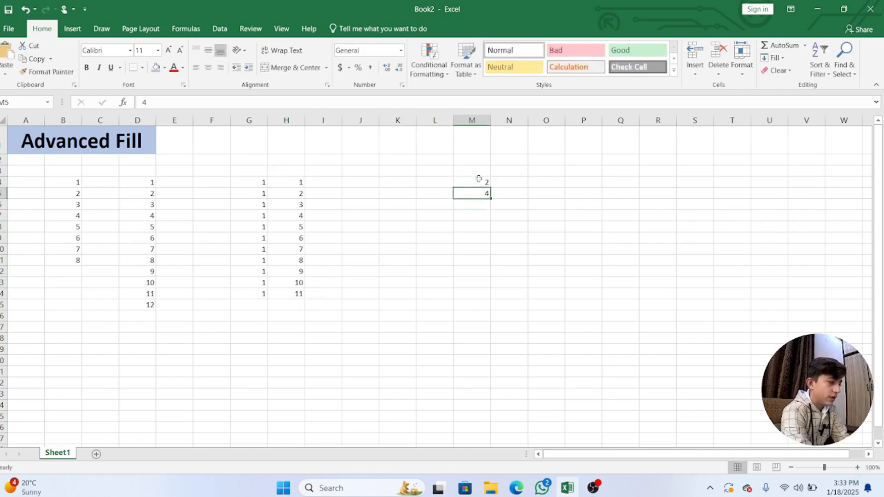
click(478, 179)
drag(480, 188, 494, 316)
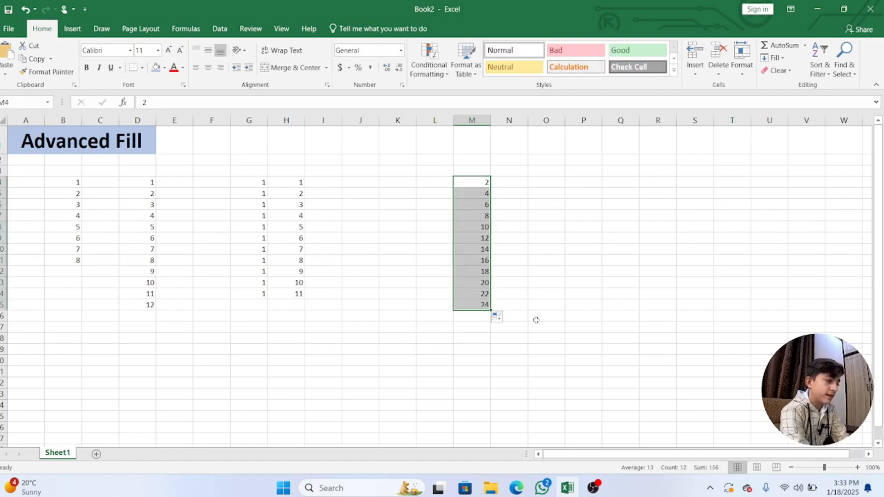
click(535, 320)
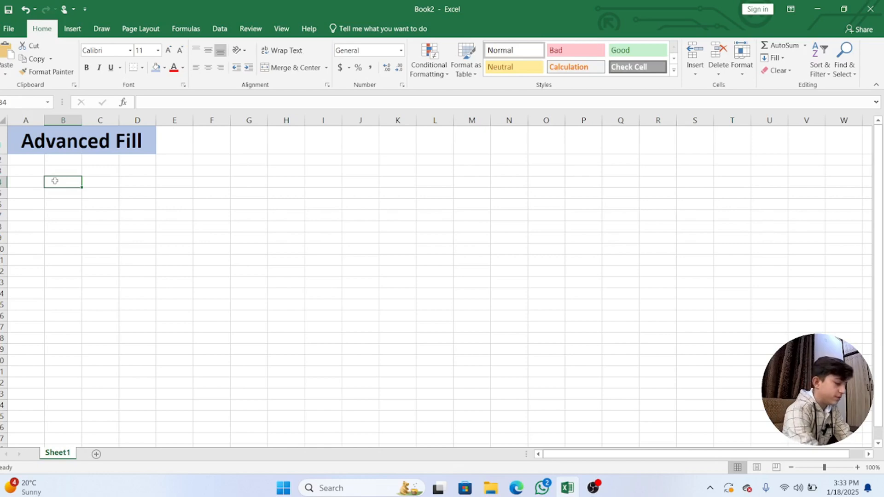
Enter January in B4 and fill the month names down to December in B15
text(January)
key(Return)
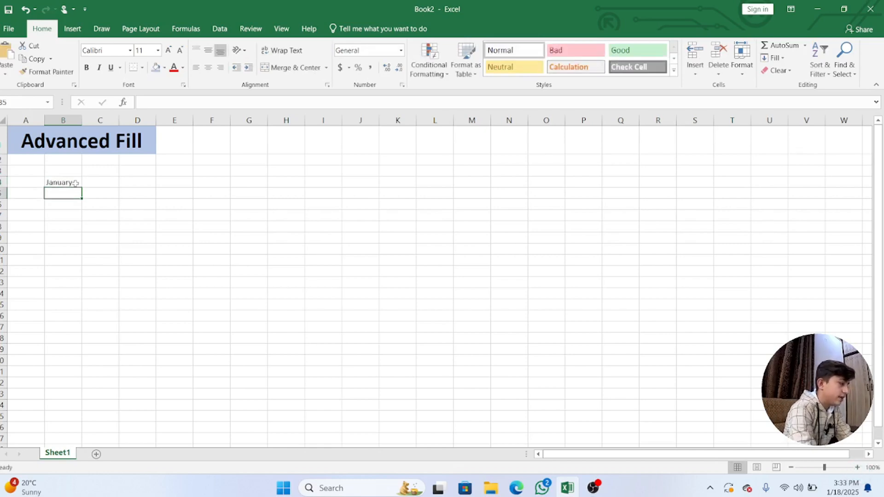
click(74, 182)
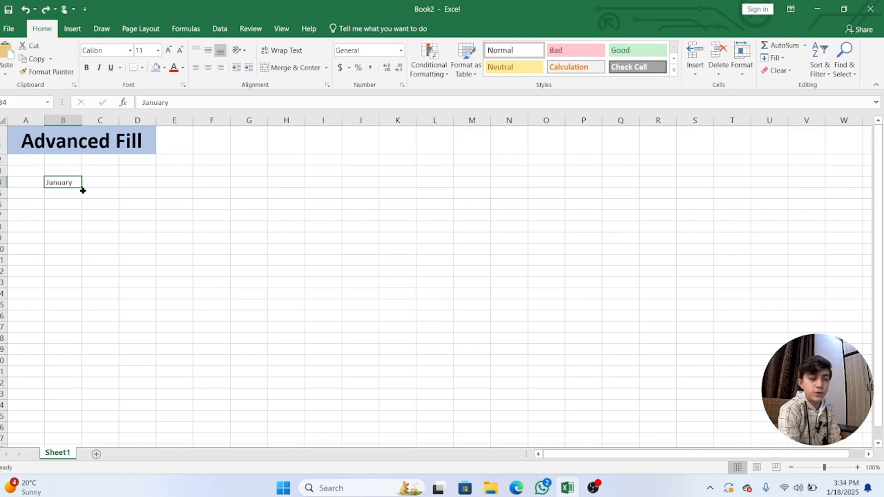
drag(82, 187, 87, 307)
click(120, 307)
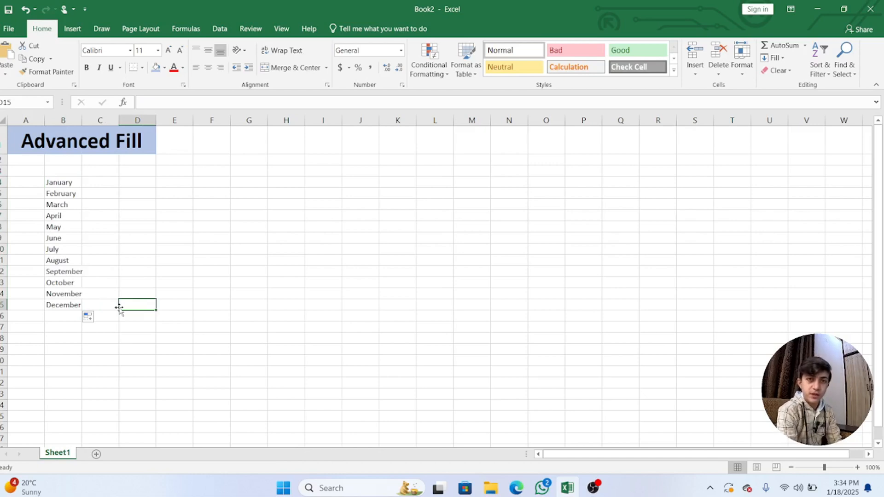
Undo the month fill and clear cell B4
key(ctrl+z)
key(ctrl+z)
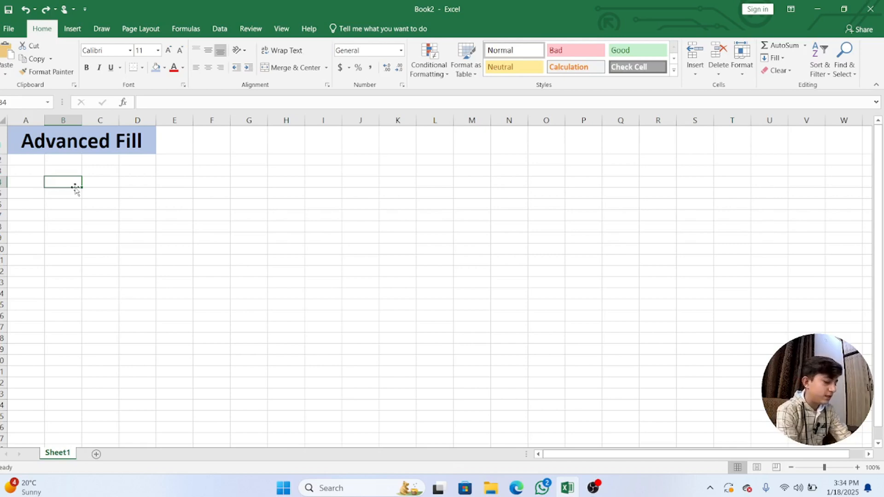
key(Delete)
Fill full weekday names starting from Monday in B4:B11 and abbreviated weekday names starting from Mon in G4:G11
text(Monday)
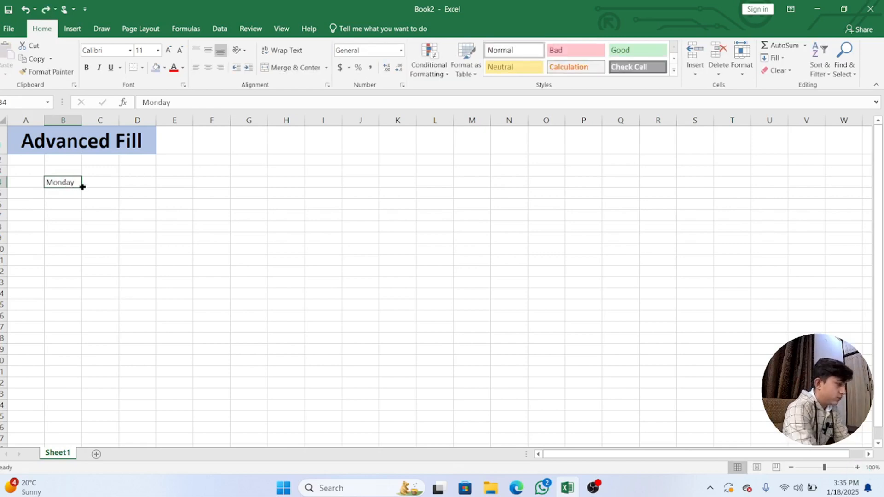
drag(82, 186, 79, 263)
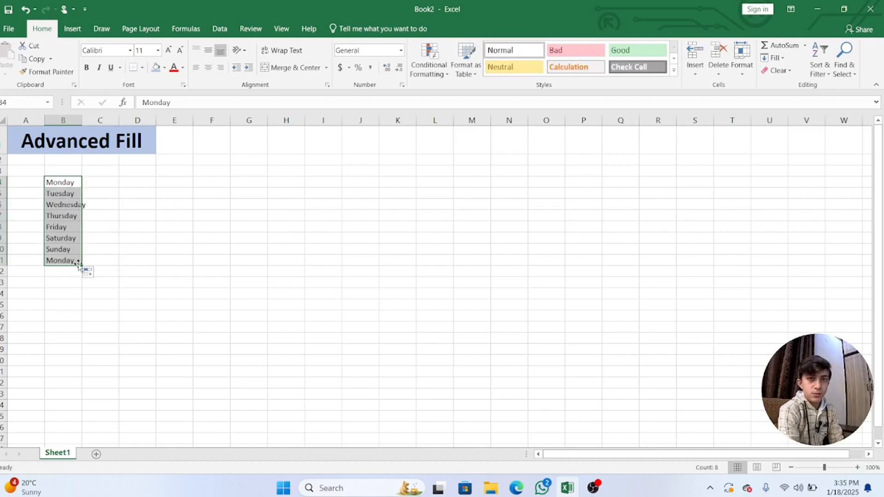
click(230, 183)
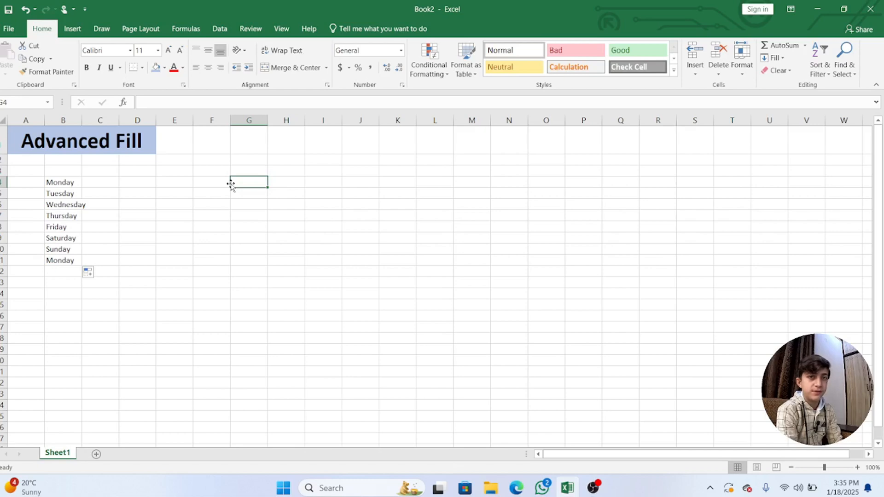
text(Mon)
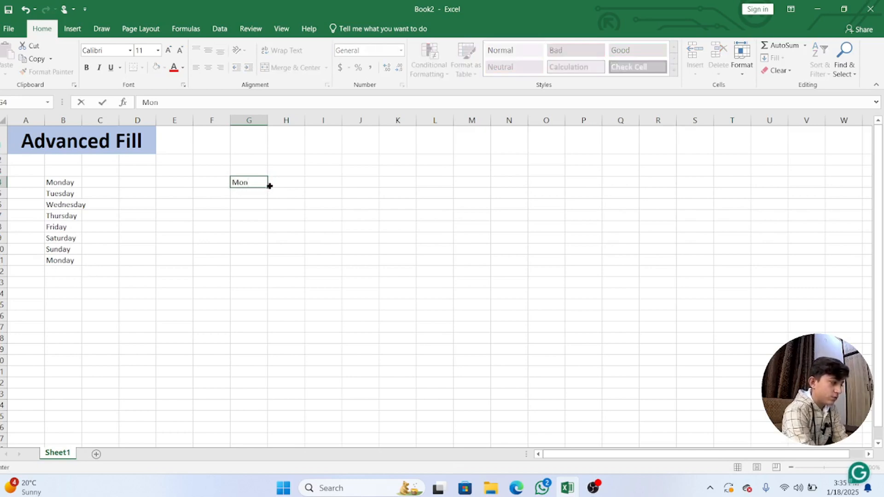
drag(268, 187, 262, 263)
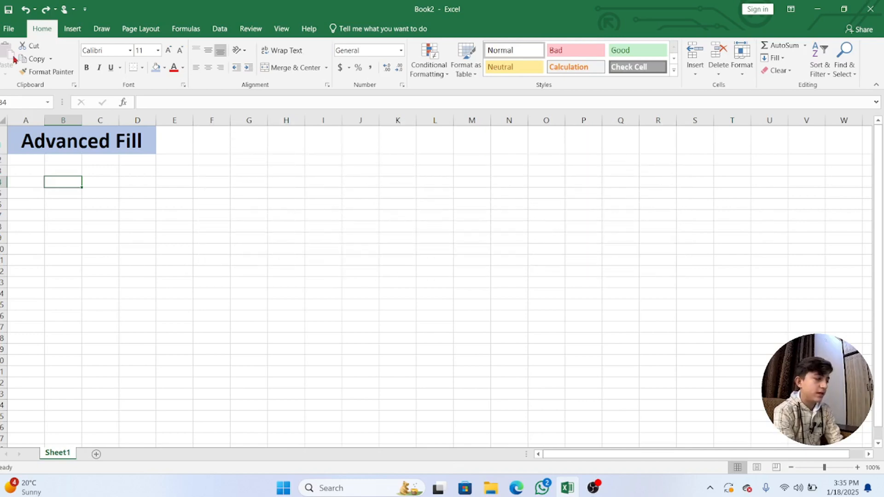
Create a custom fill list in the advanced options with the entries Pak, Aus, Ind, Sri, Eng and New
click(13, 31)
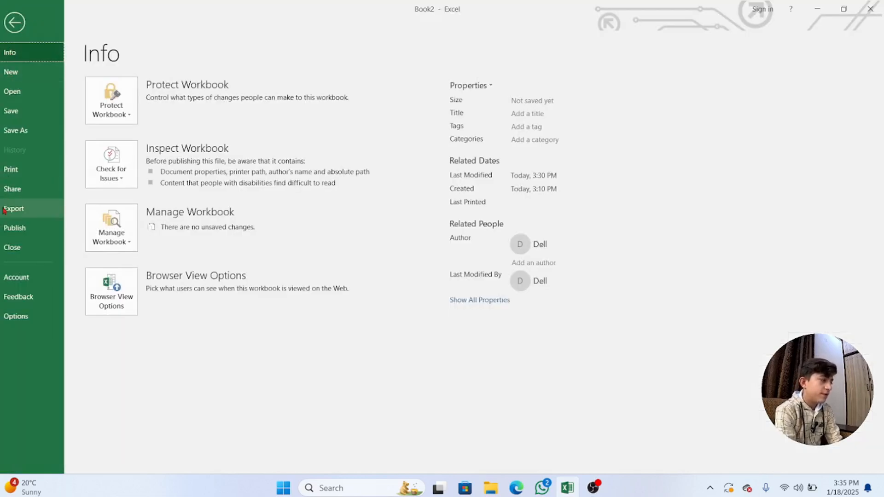
click(14, 317)
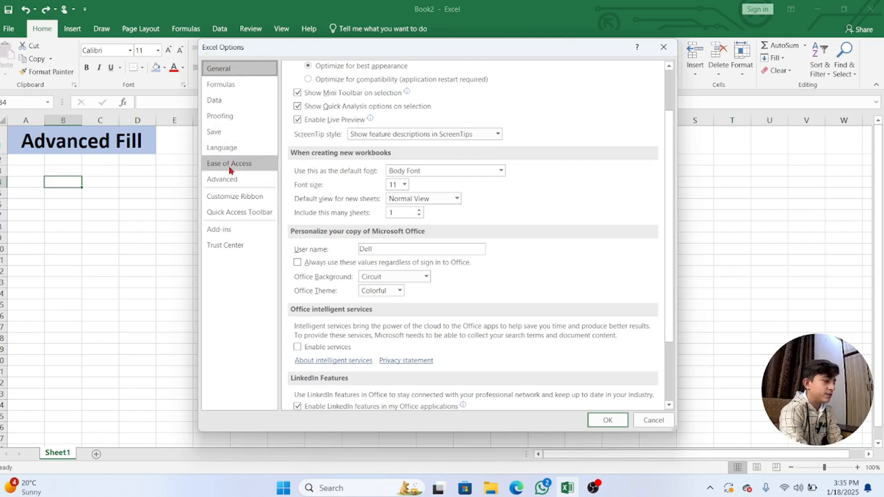
click(222, 179)
scroll(362, 234, down, 15)
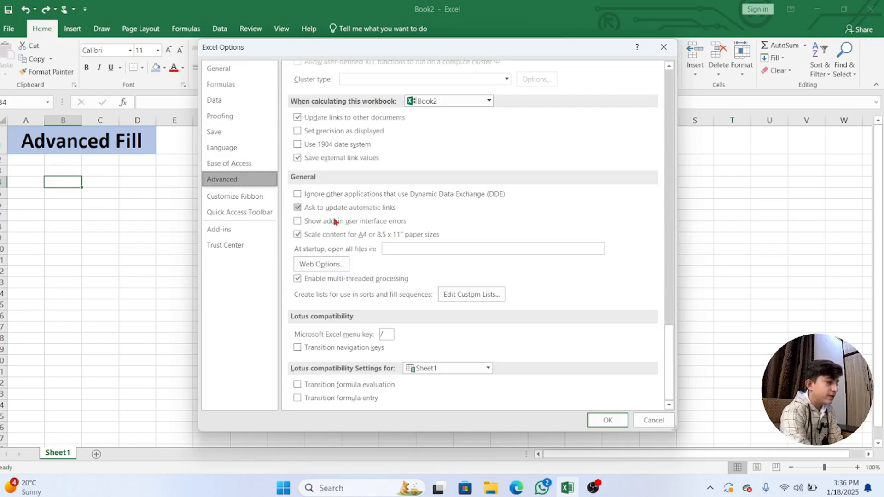
click(452, 297)
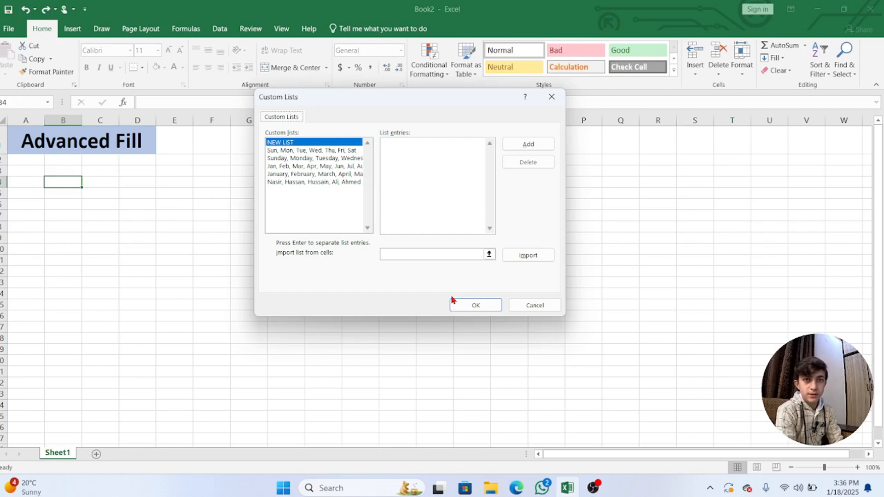
click(521, 149)
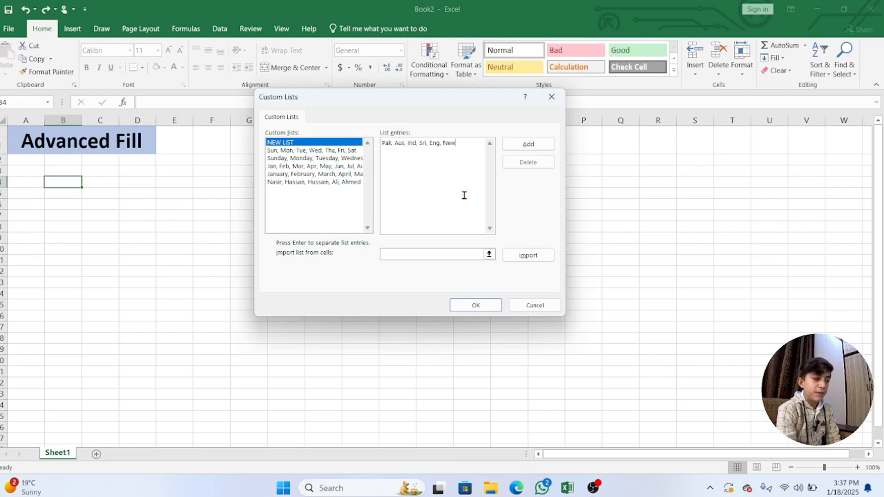
click(523, 144)
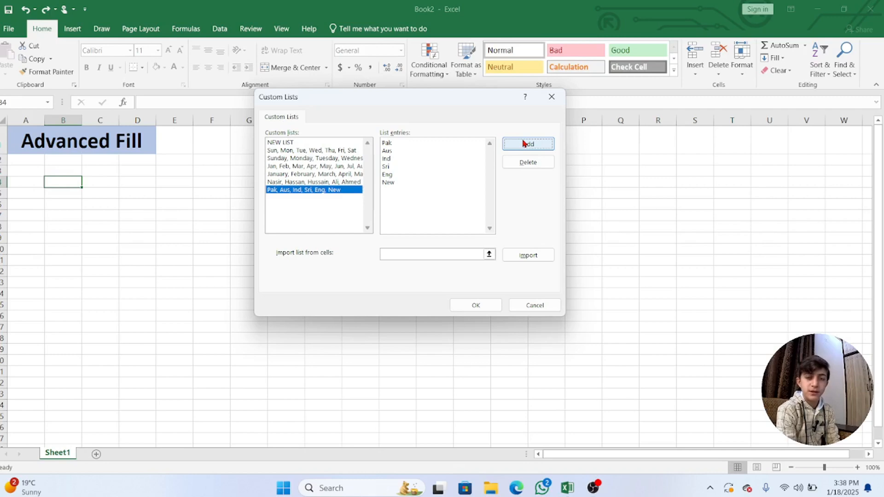
click(484, 305)
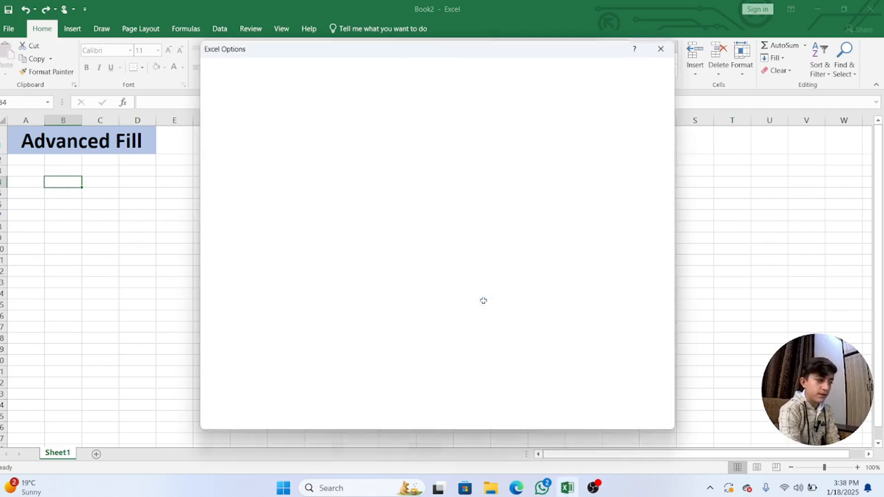
click(663, 49)
Enter Pak in J3 and fill the new custom list down the column
click(370, 172)
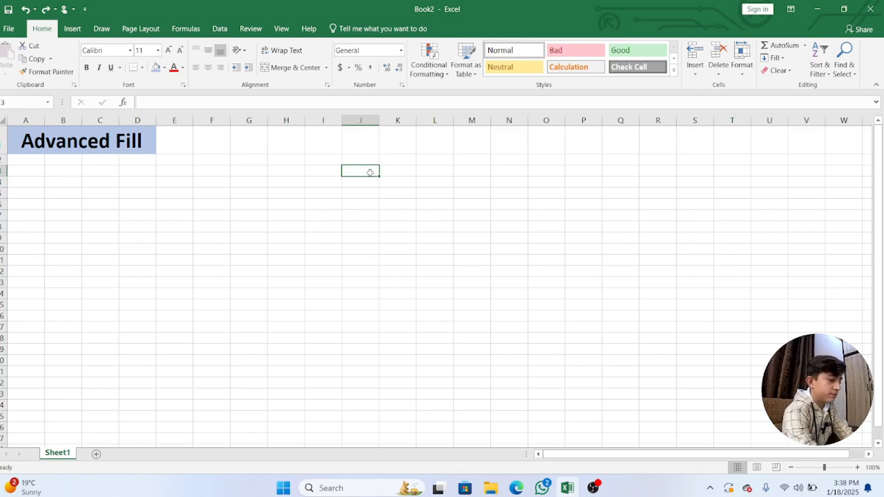
text(Pak)
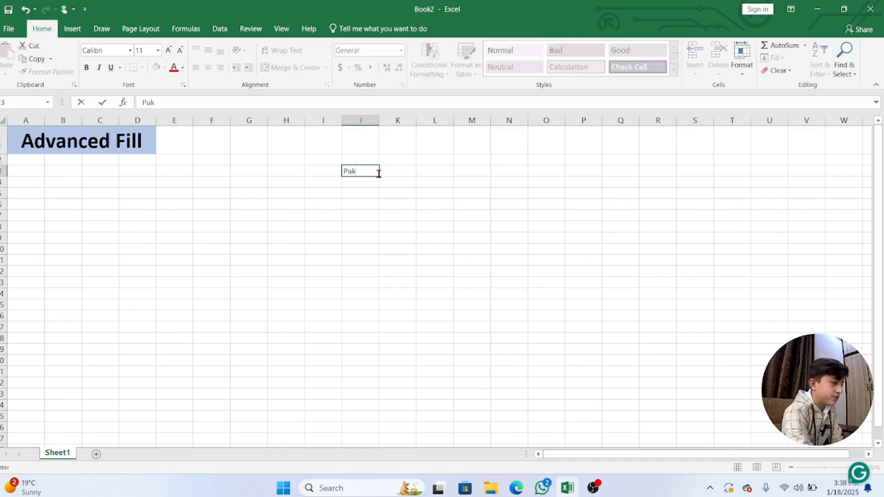
drag(381, 177, 381, 232)
click(430, 217)
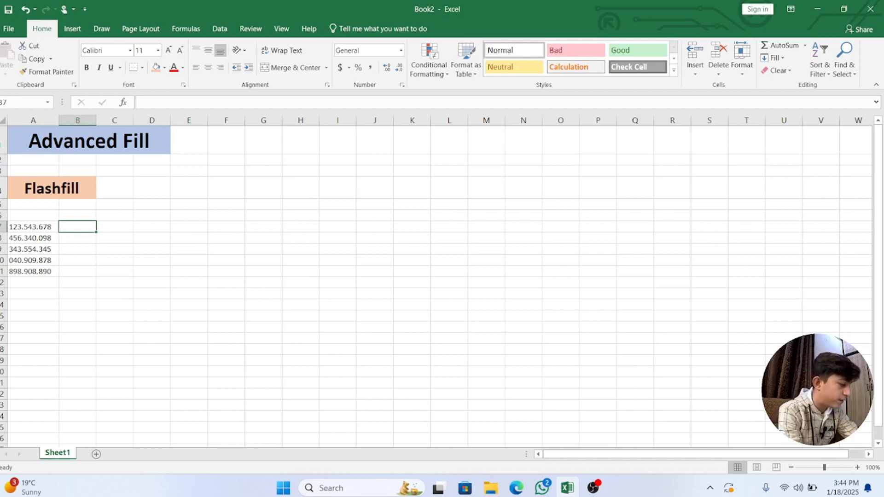
Enter 543 in B7 and use Flash Fill to extract the middle number groups from column A down to B11
text(543)
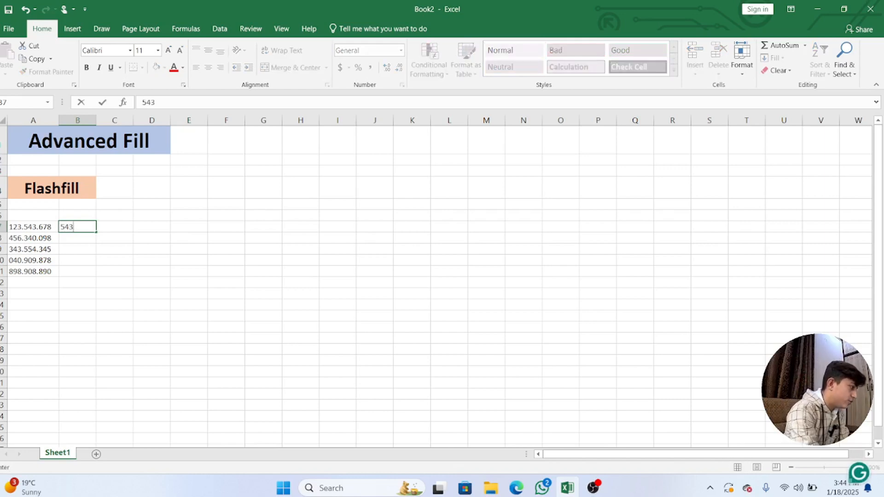
key(Left)
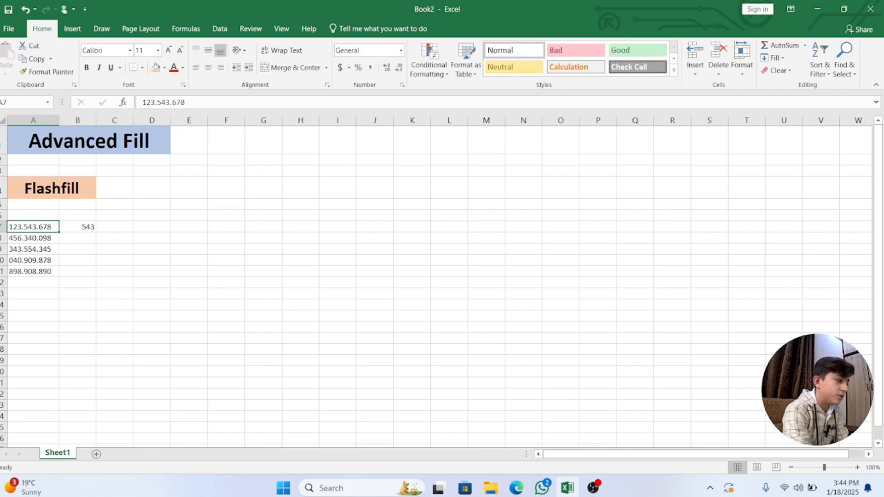
key(Right)
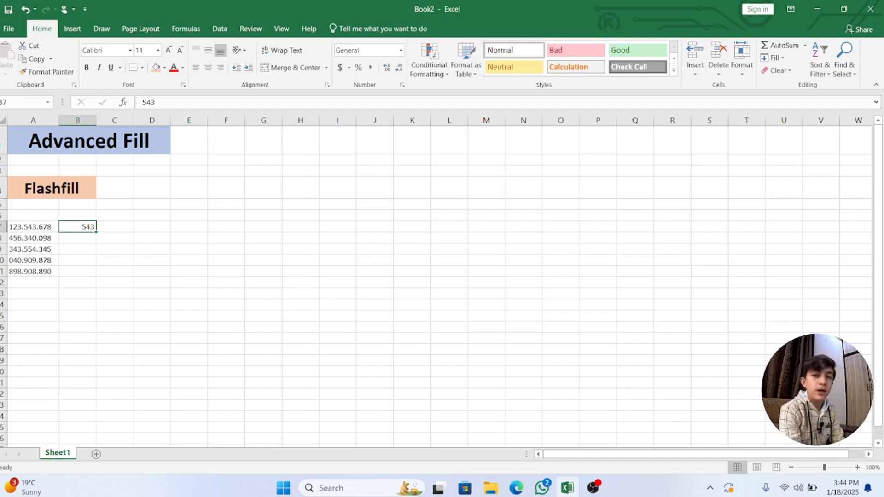
click(220, 28)
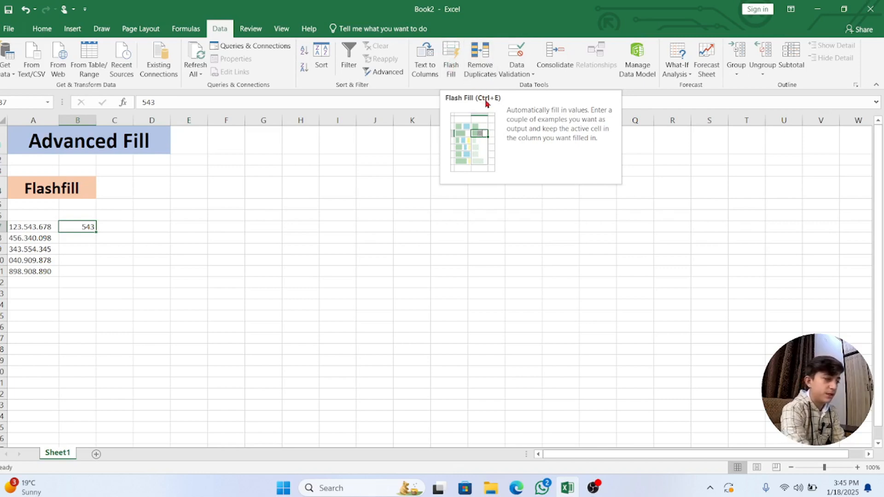
click(452, 54)
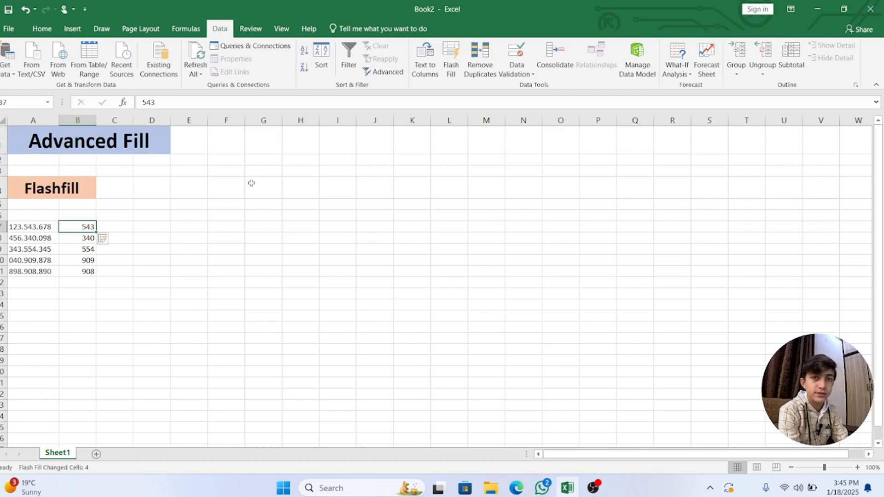
Enter 123 in C7 and use Flash Fill to extract the first number groups from column A down to C11
click(120, 227)
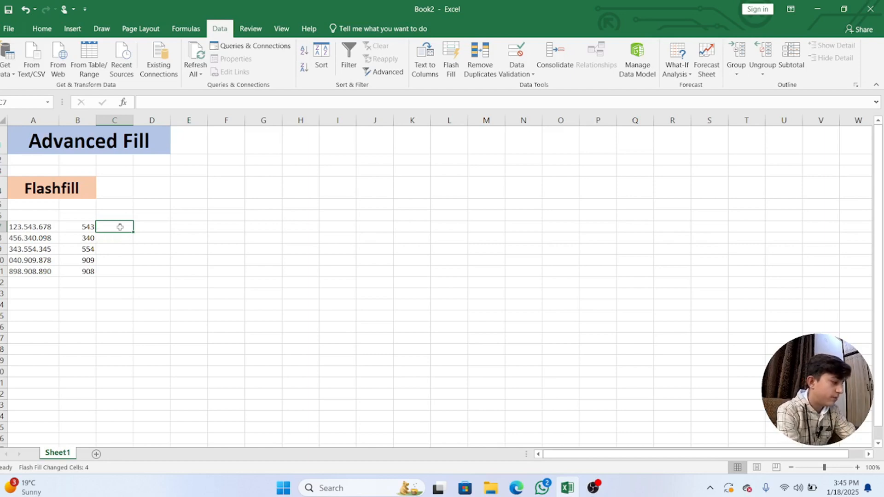
text(123)
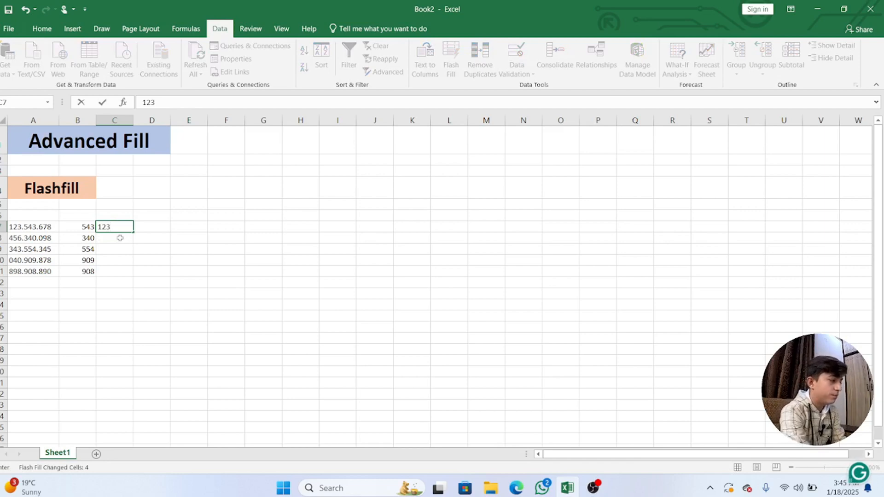
key(Return)
click(117, 222)
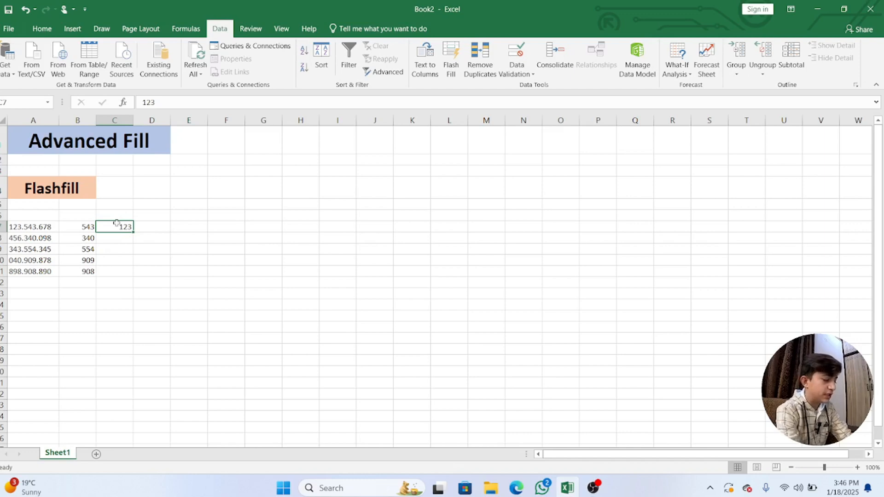
key(ctrl+e)
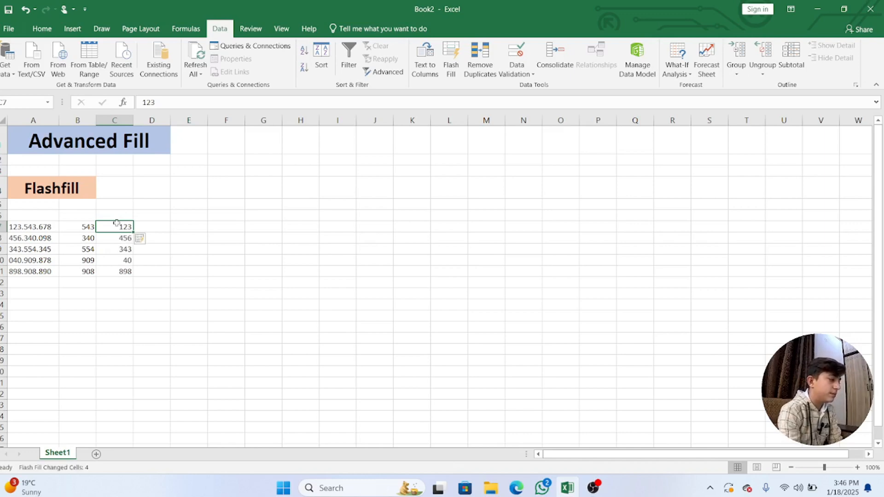